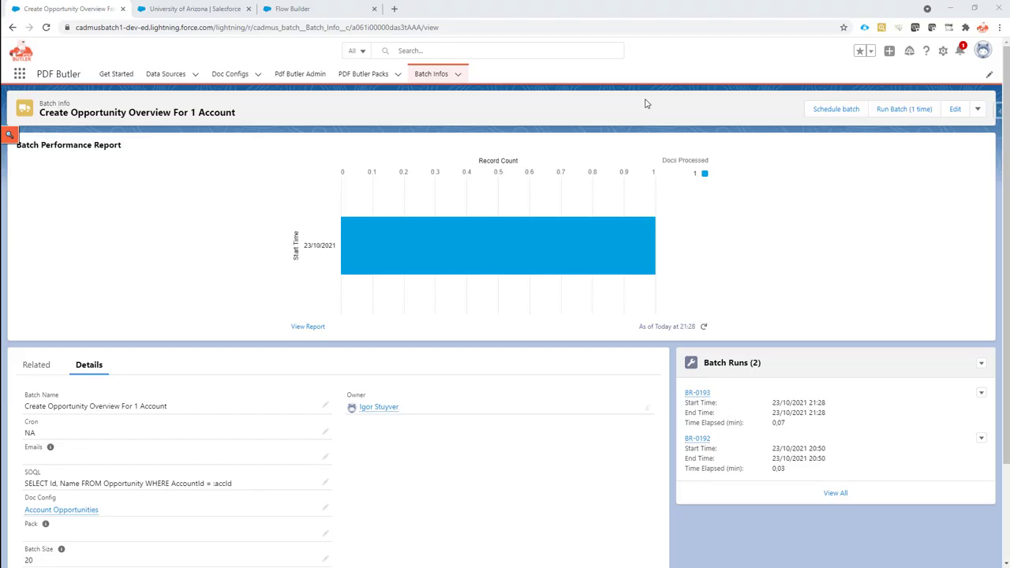
# Examine the batch record's details, especially the account filter in its SOQL query
pyautogui.moveTo(584, 223)
pyautogui.moveTo(173, 483); pyautogui.dragTo(201, 483)
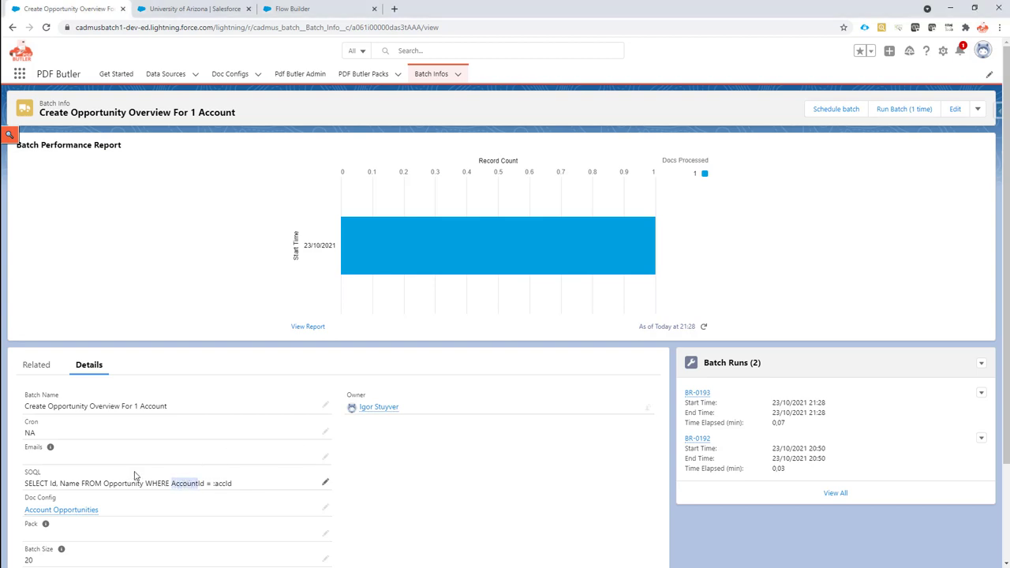
pyautogui.scroll(-1, 135, 478)
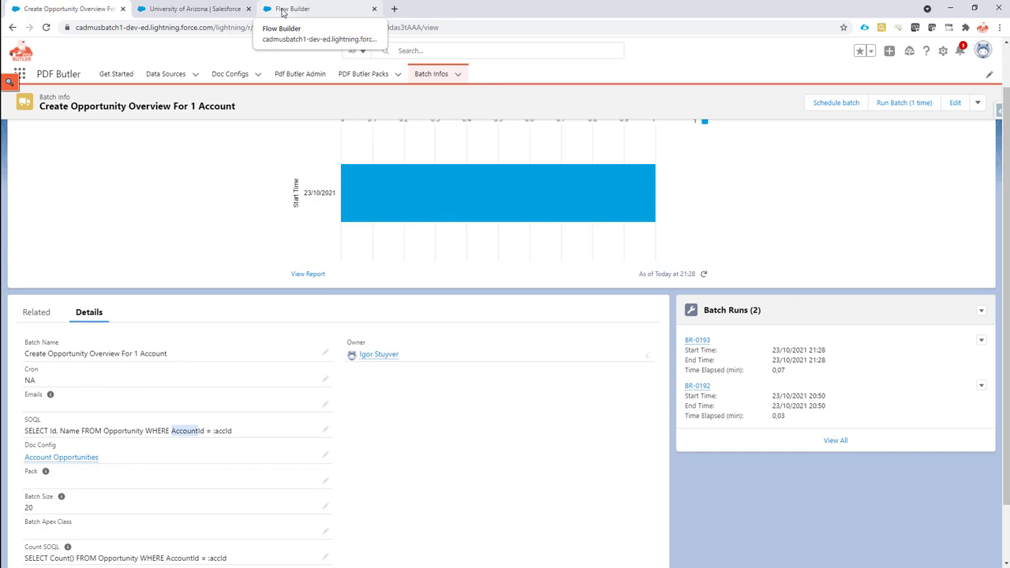
# Switch to the Start Batch when Hot flow and inspect the Apex classes of its Parameters and KeyValue variables
pyautogui.click(283, 9)
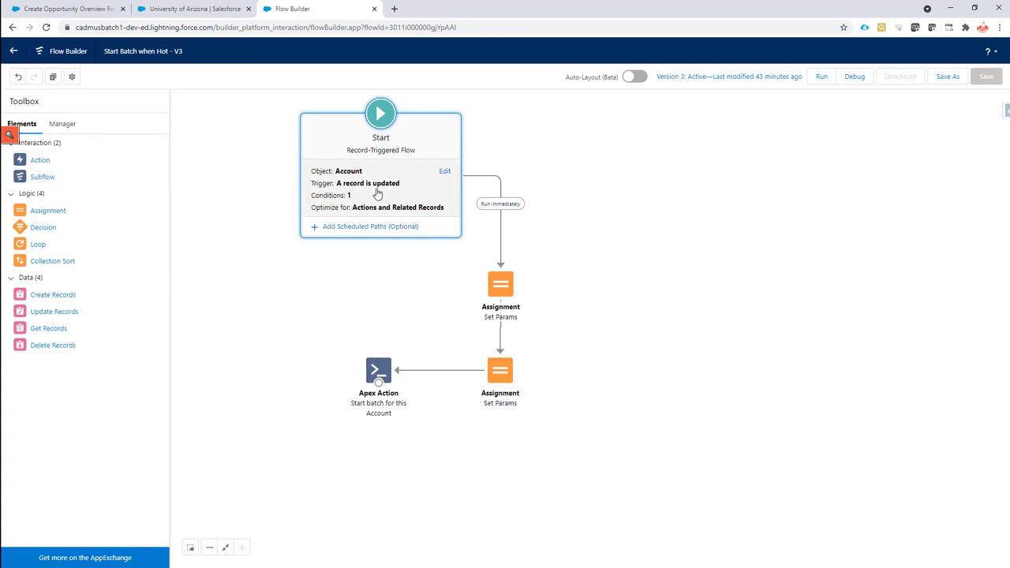
pyautogui.click(68, 126)
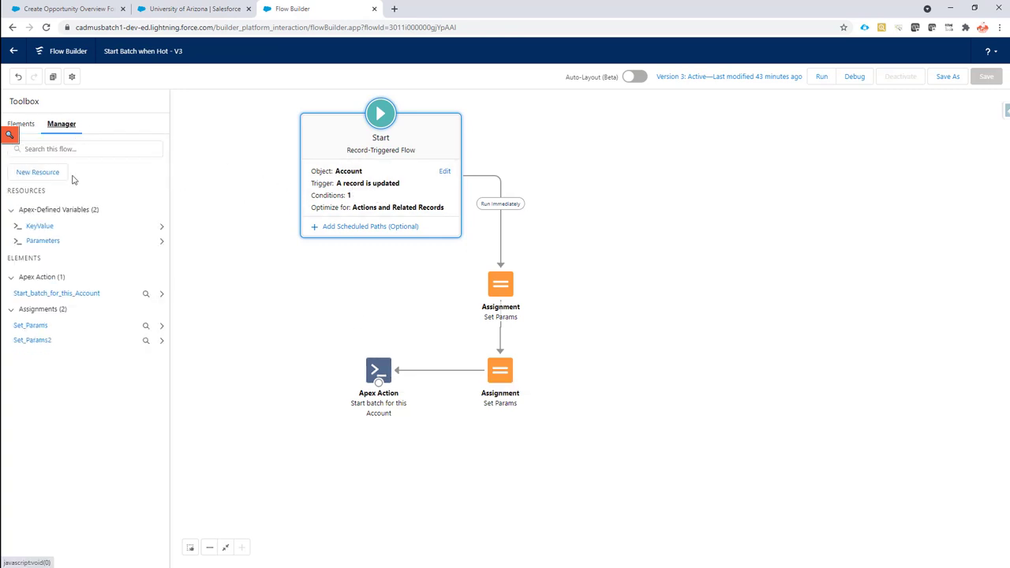
pyautogui.click(41, 240)
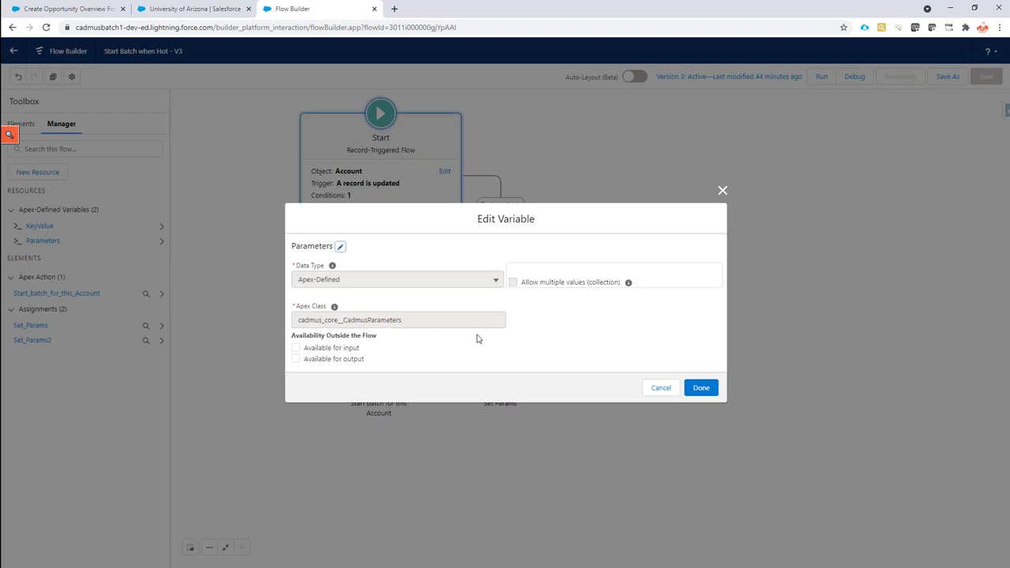
pyautogui.click(662, 389)
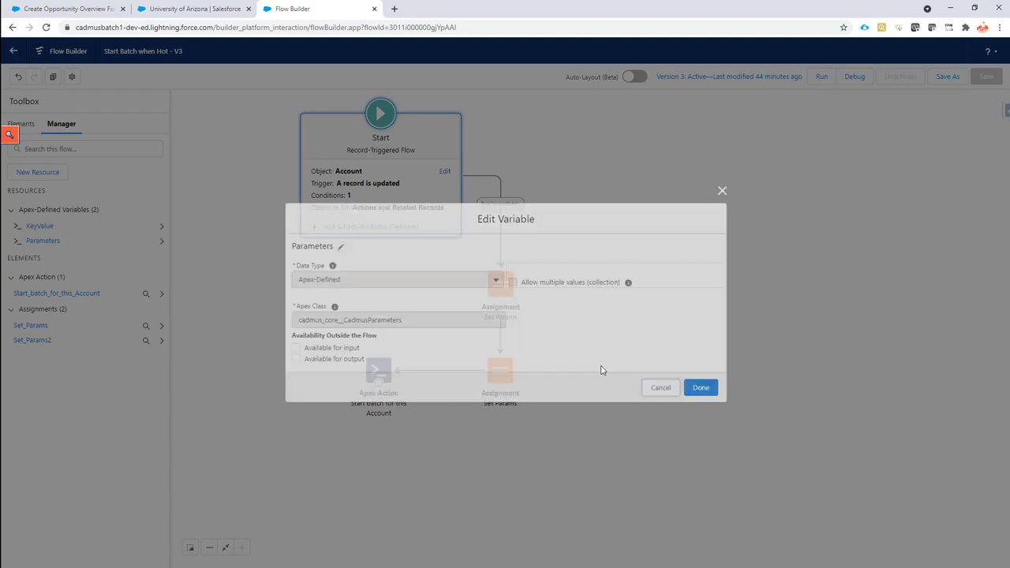
pyautogui.click(39, 226)
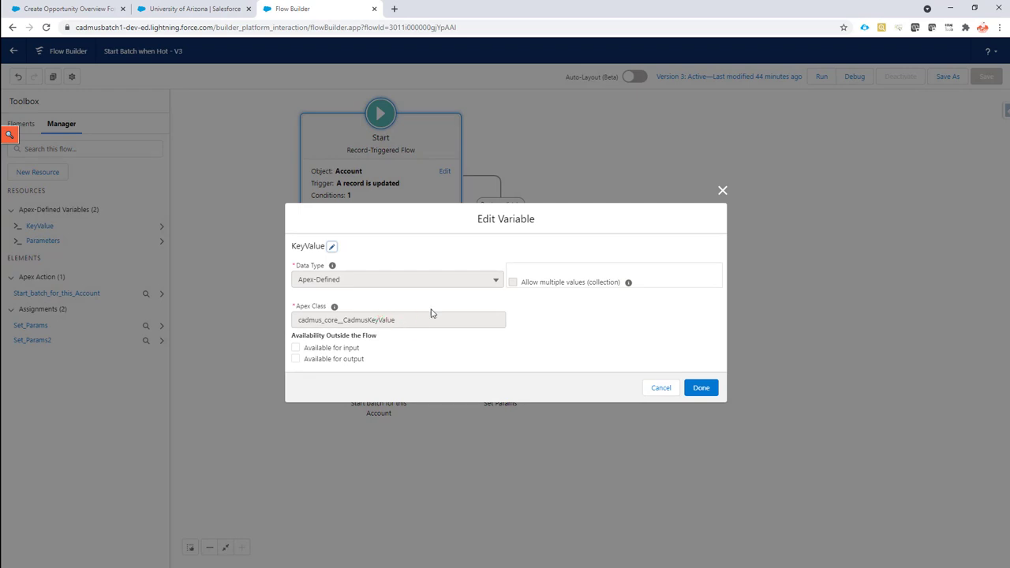
pyautogui.click(670, 389)
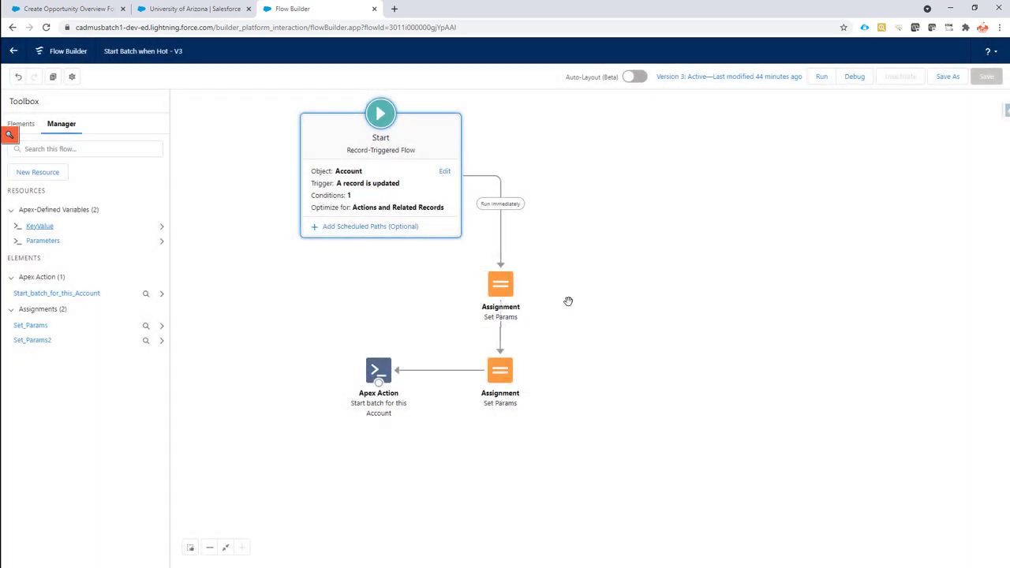
# Compare the key value in the flow's first Set Params assignment with the bind variable in the batch record's SOQL queries
pyautogui.doubleClick(500, 286)
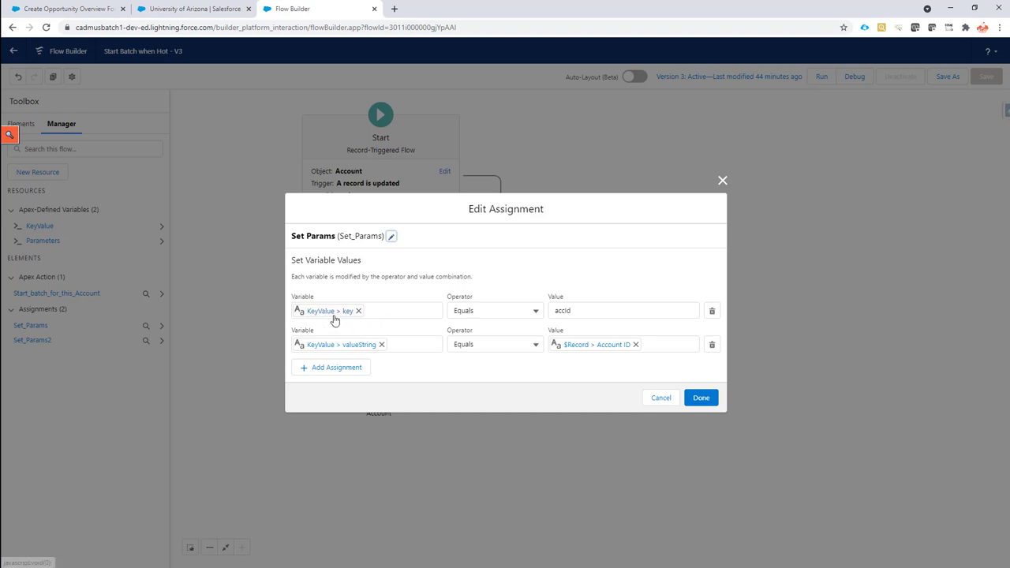
pyautogui.moveTo(577, 311); pyautogui.dragTo(555, 319)
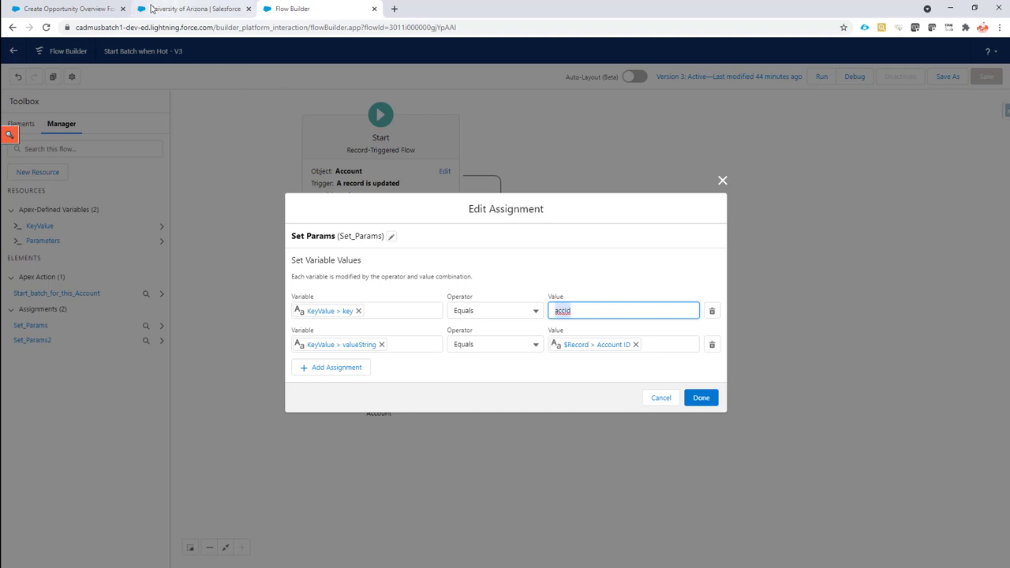
pyautogui.click(73, 10)
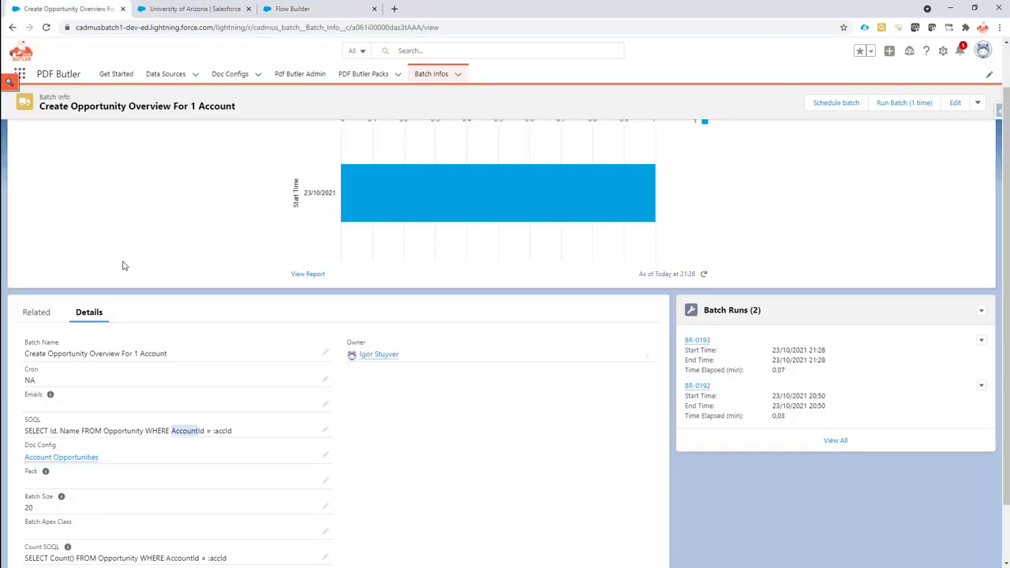
pyautogui.doubleClick(222, 431)
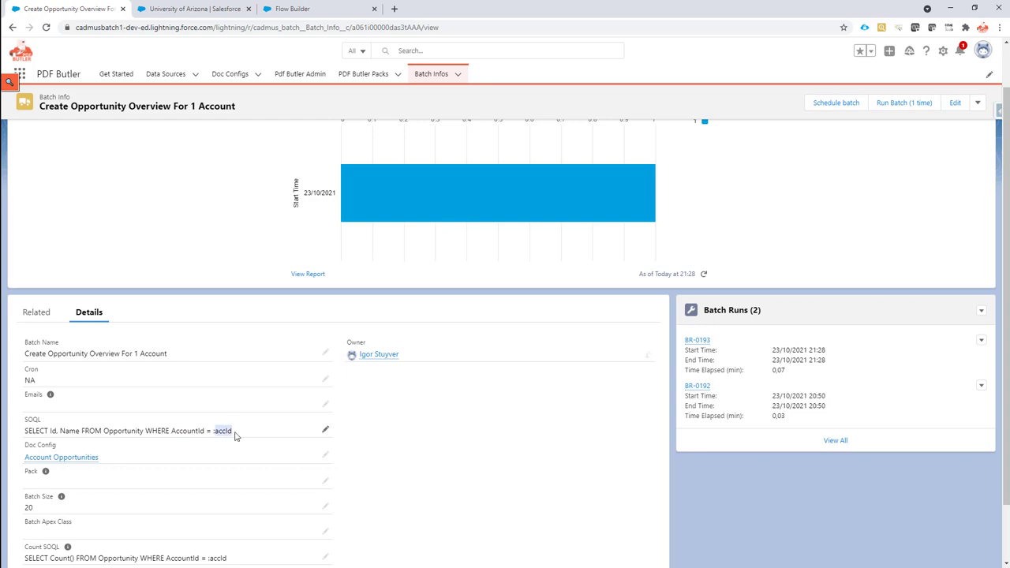
pyautogui.scroll(-1, 255, 434)
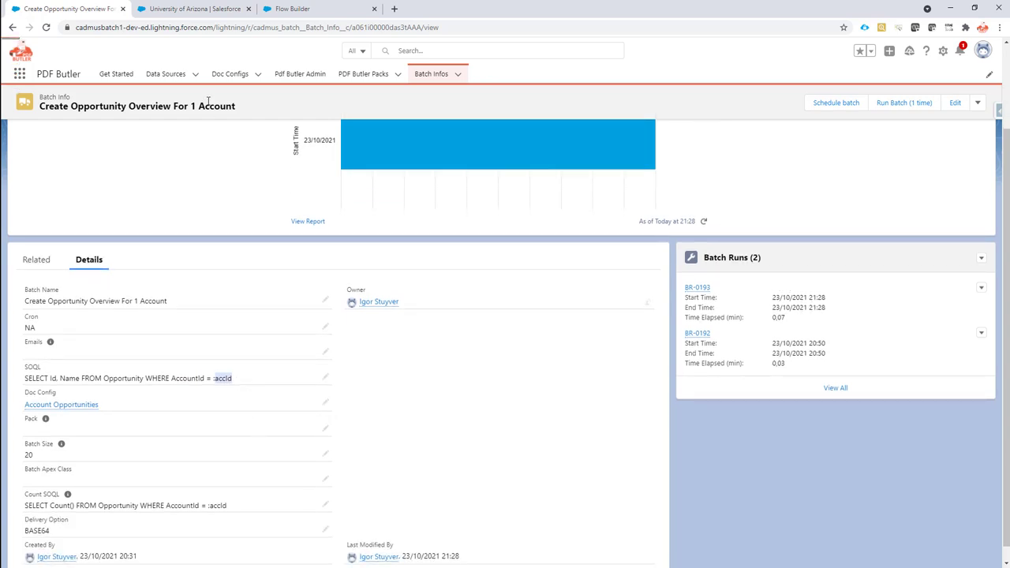
pyautogui.click(276, 10)
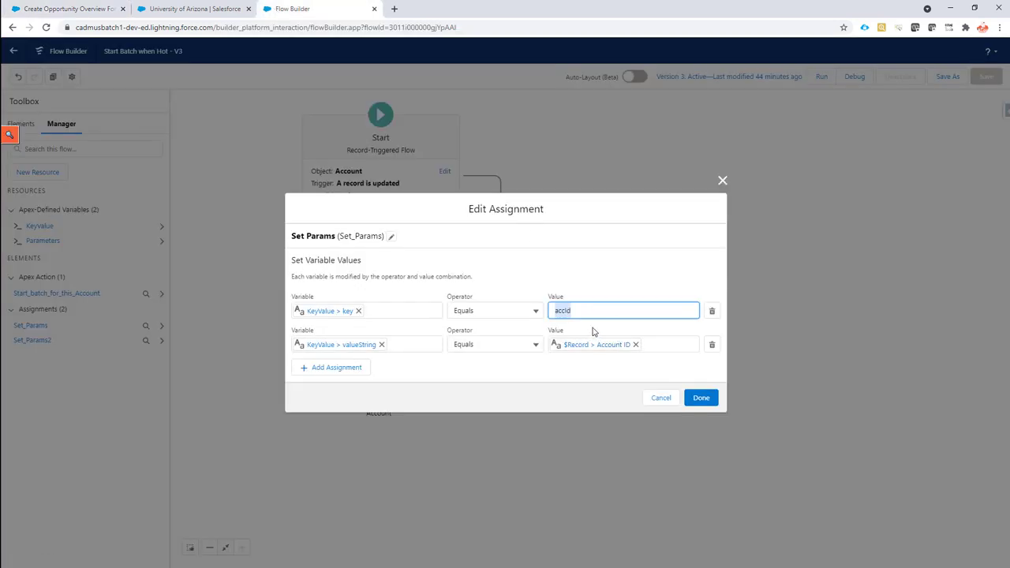
# Reselect KeyValue's valueString field as the variable of the second row in the Set Params assignment
pyautogui.click(366, 349)
pyautogui.doubleClick(345, 344)
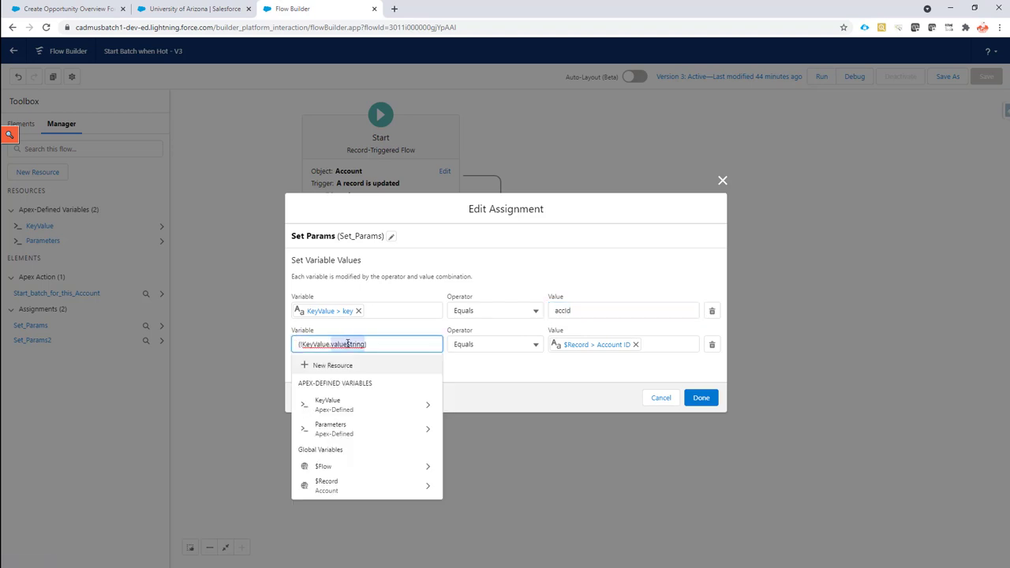
pyautogui.press('BackSpace')
pyautogui.press('BackSpace')
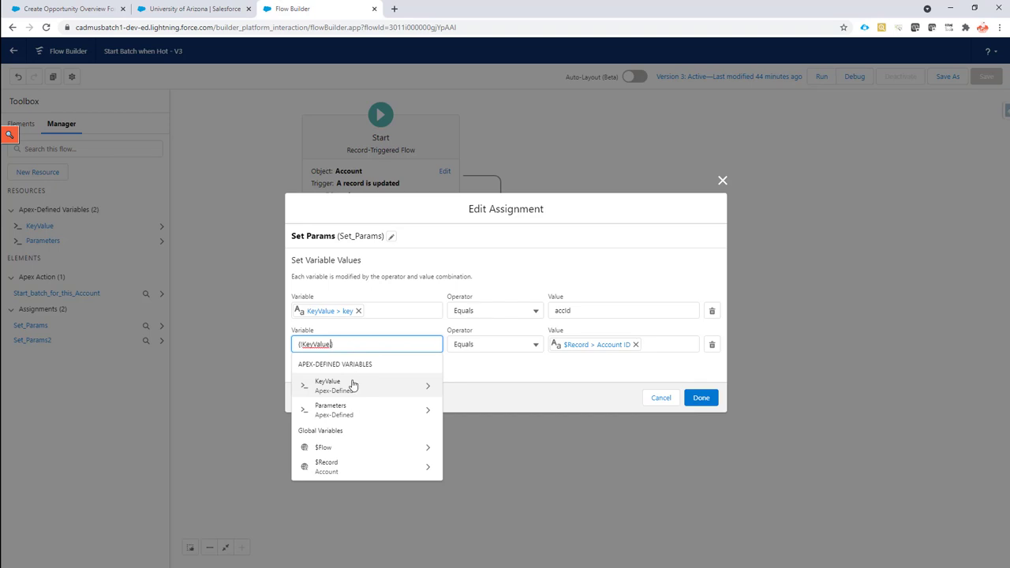
pyautogui.click(436, 388)
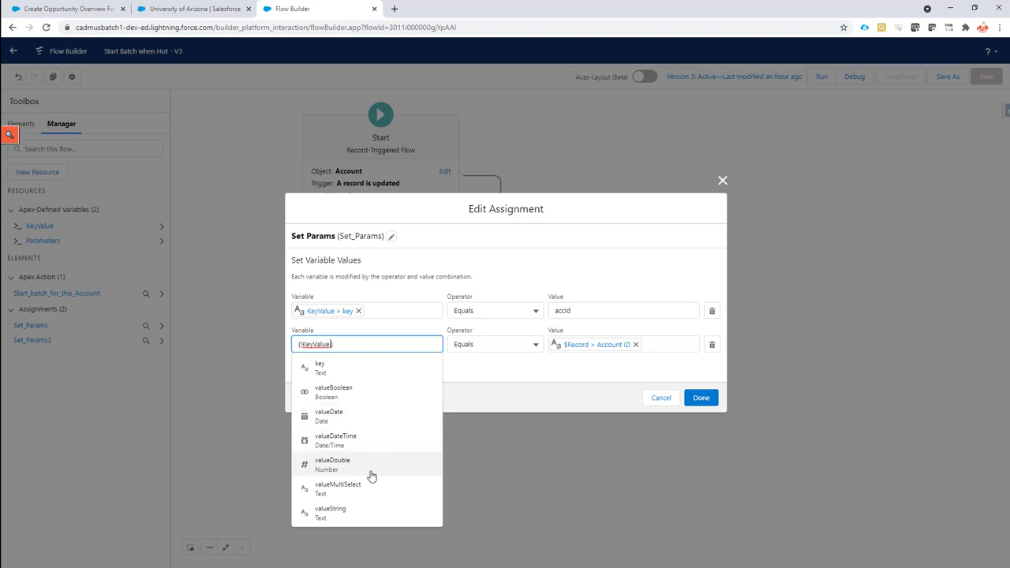
pyautogui.click(371, 515)
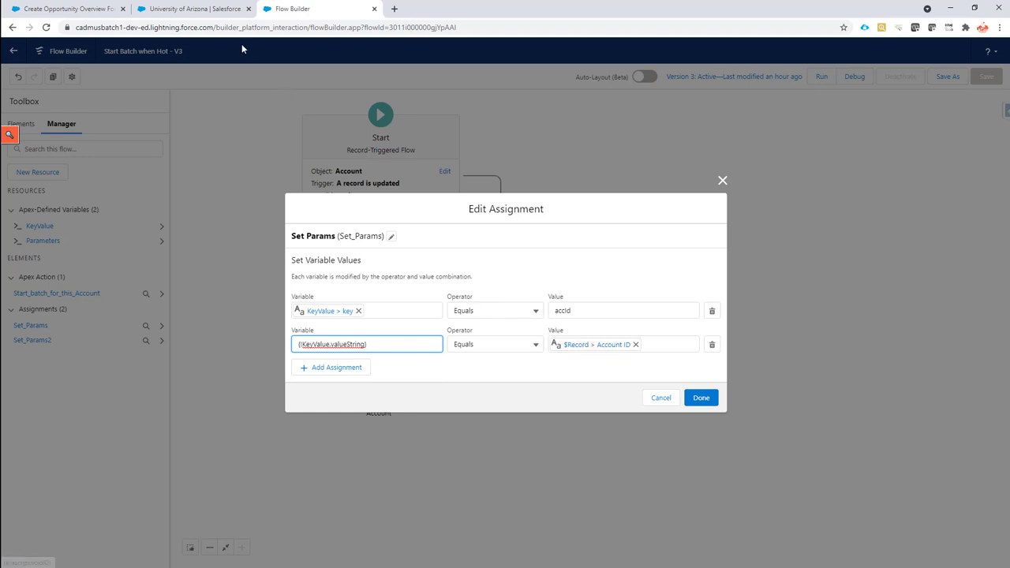
# Check the batch's SOQL filter and the University of Arizona account against the assignment's Account ID value, then close the assignment without saving
pyautogui.click(93, 9)
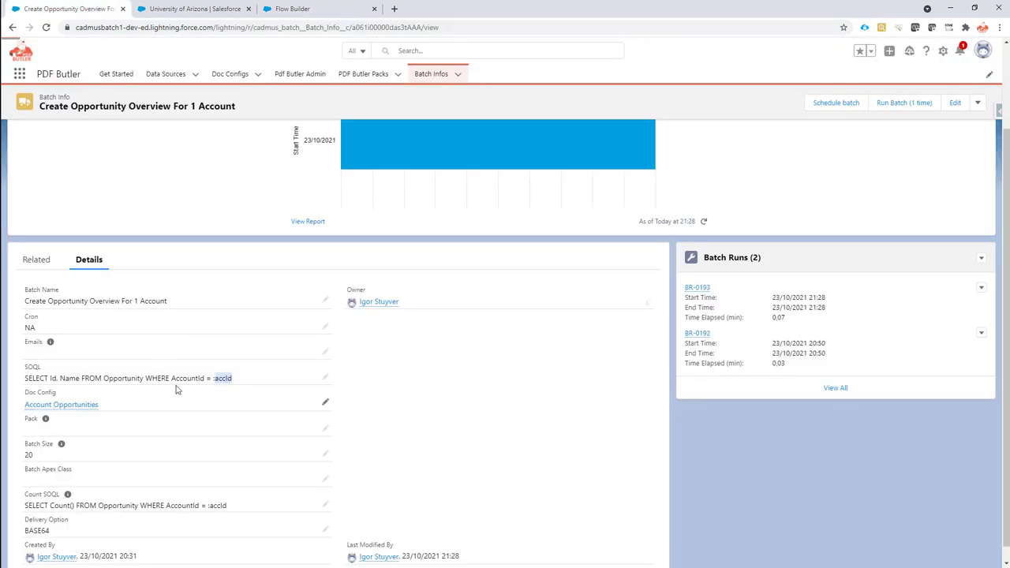
pyautogui.moveTo(105, 378); pyautogui.dragTo(203, 380)
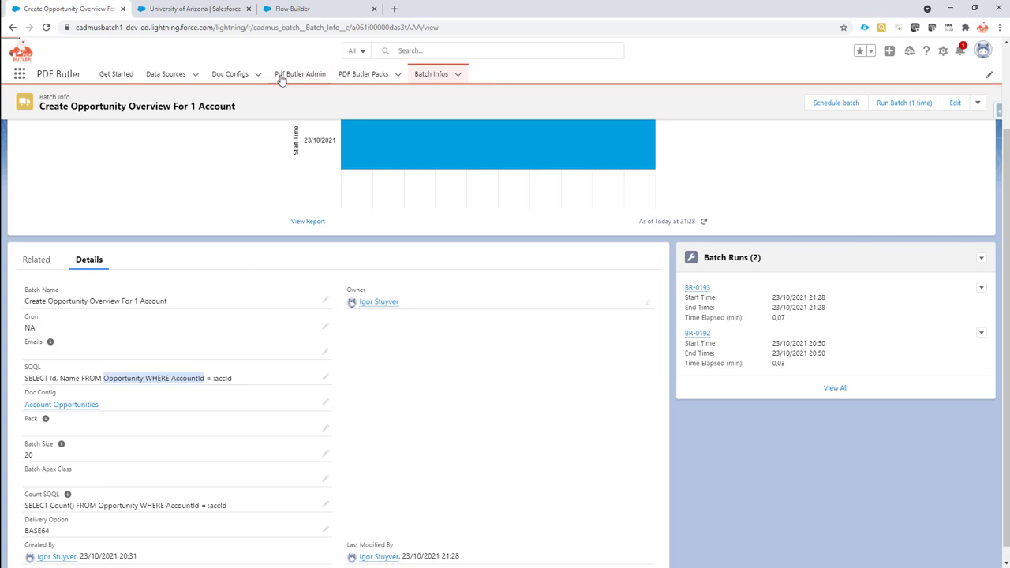
pyautogui.click(174, 9)
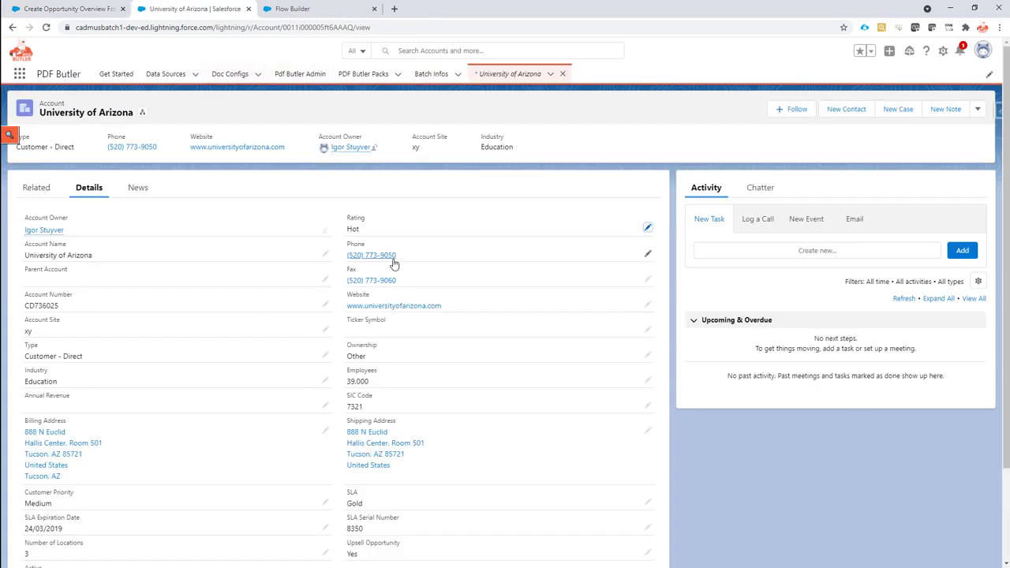
pyautogui.click(302, 10)
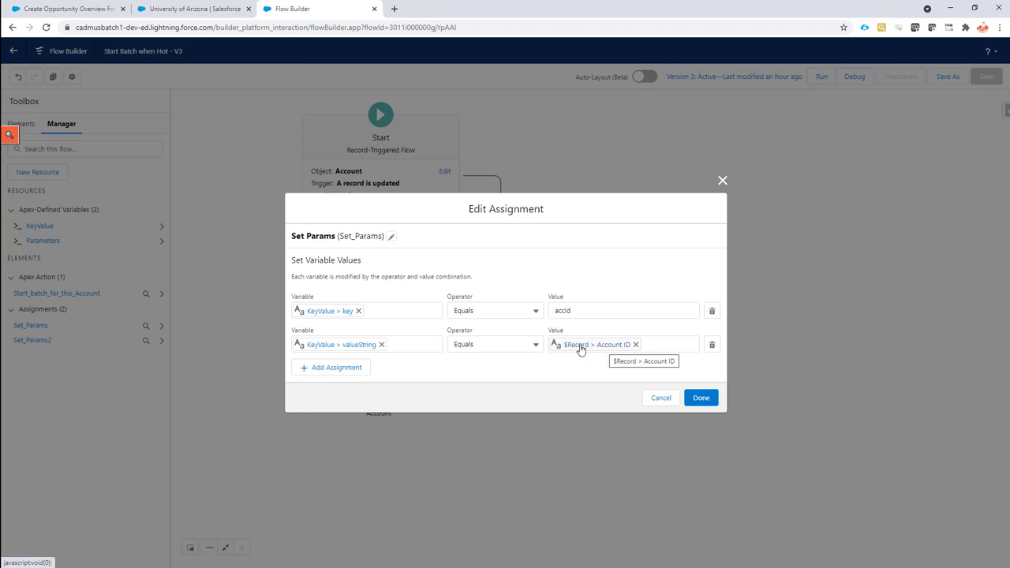
pyautogui.click(660, 398)
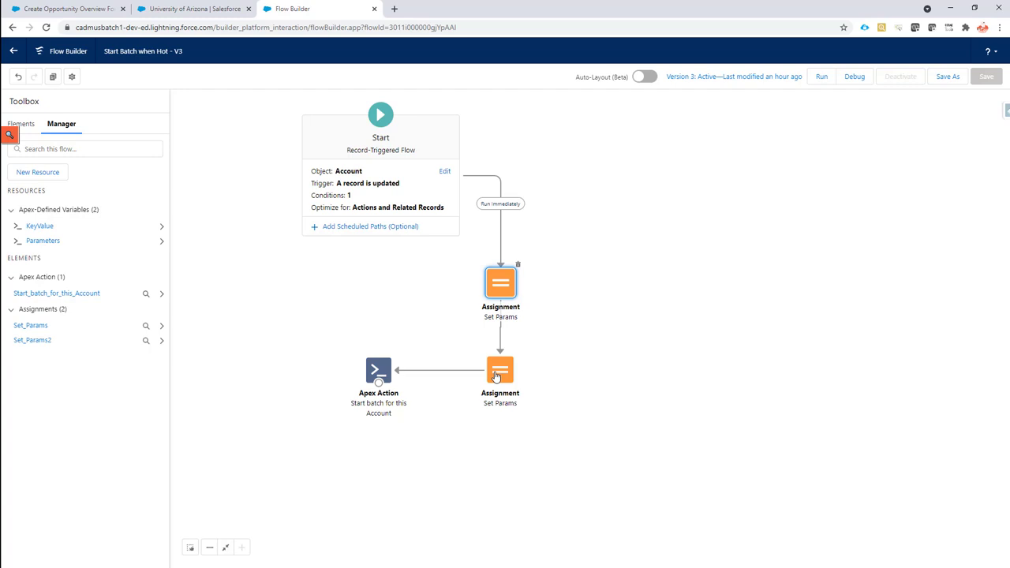
# Examine the variable, operator and value in the Set_Params2 assignment and close it without saving
pyautogui.click(497, 376)
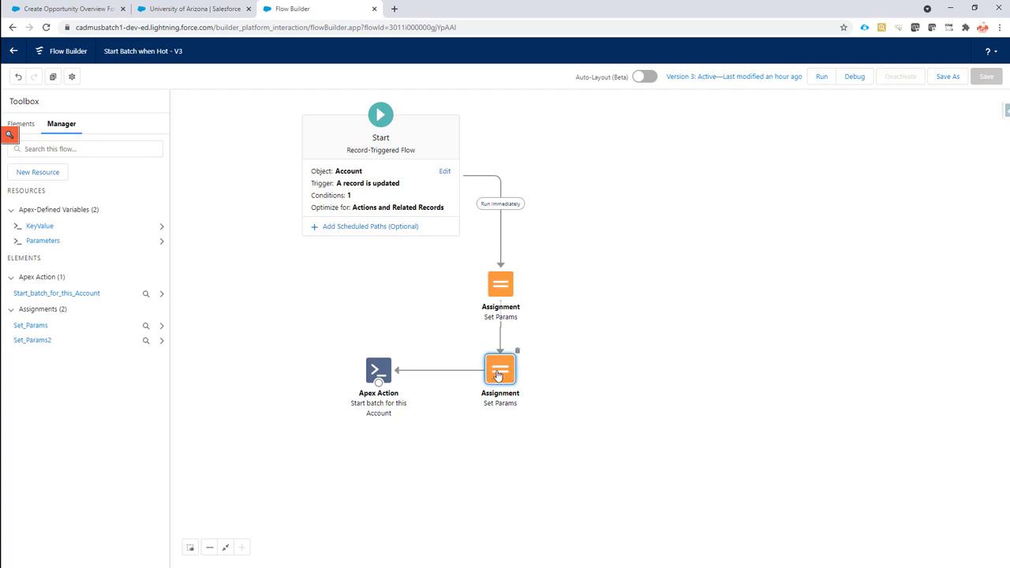
pyautogui.doubleClick(497, 376)
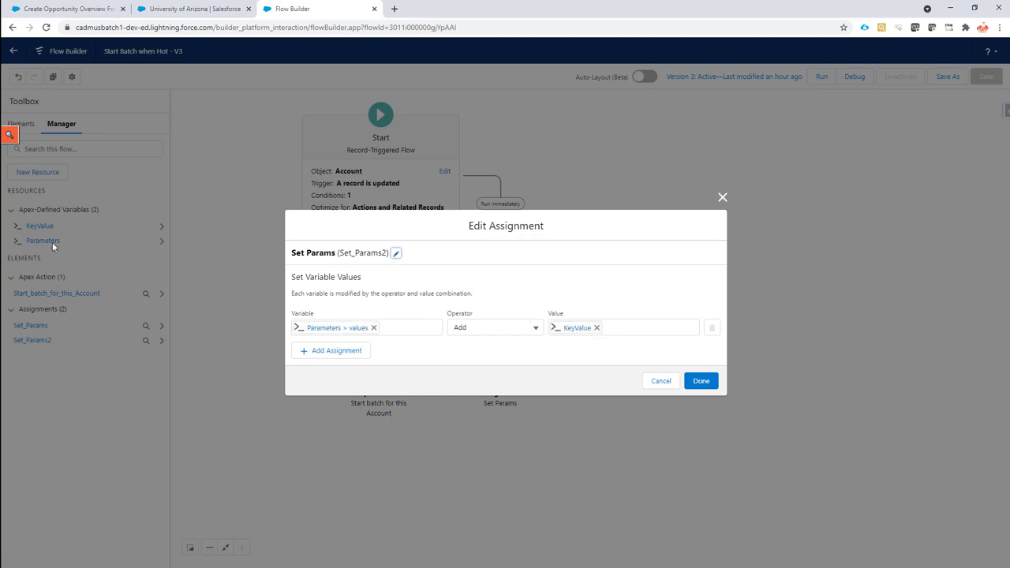
pyautogui.click(322, 328)
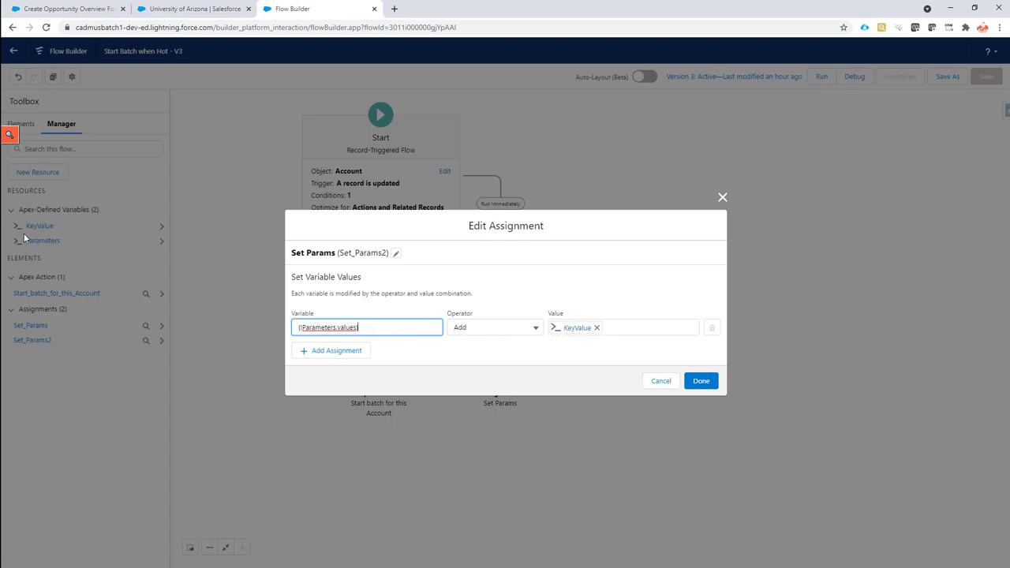
pyautogui.click(643, 386)
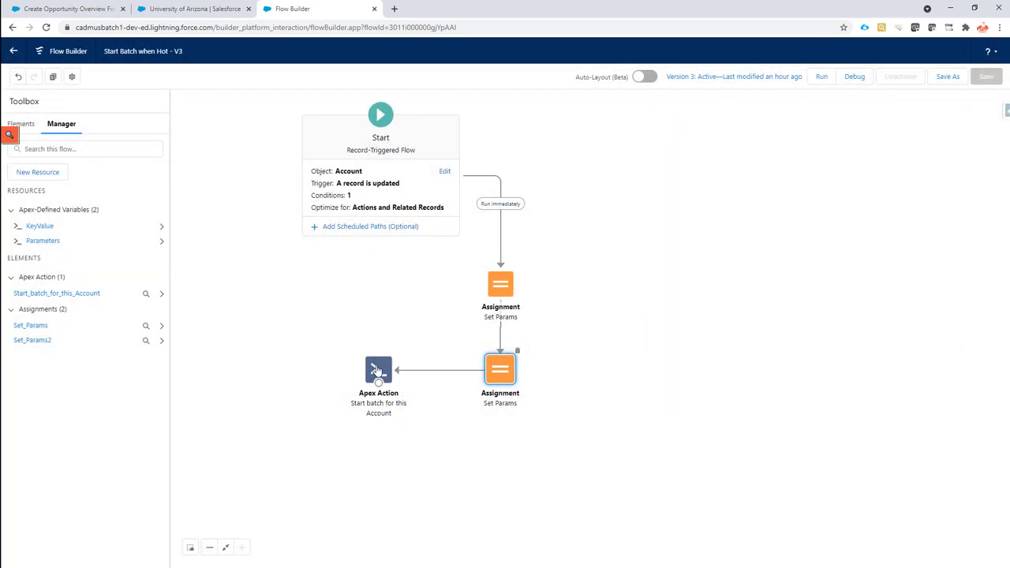
# Compare the Start batch for this Account action's Batch Id with the ID in the batch record's URL, and examine its parameters input
pyautogui.click(14, 123)
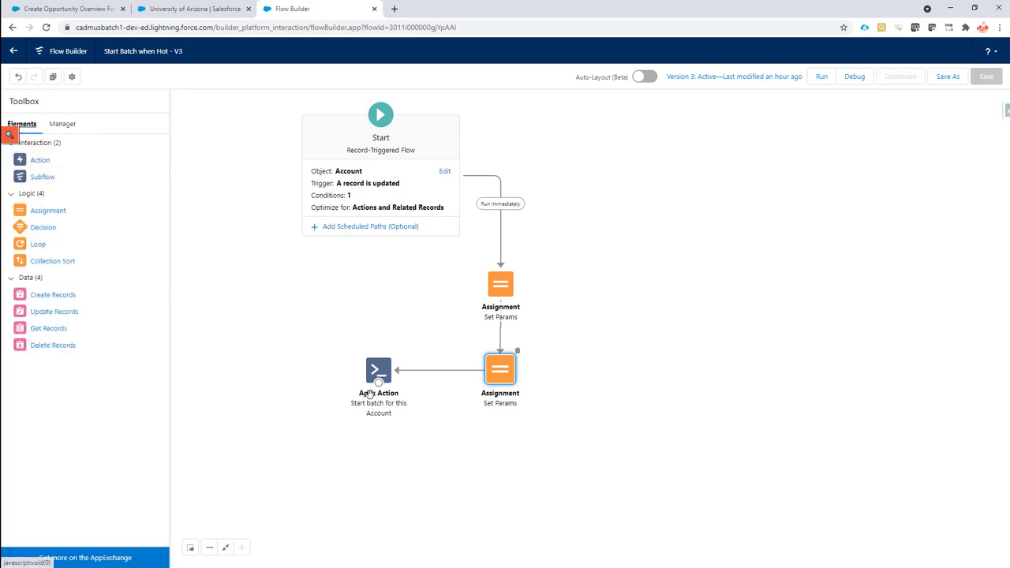
pyautogui.doubleClick(379, 368)
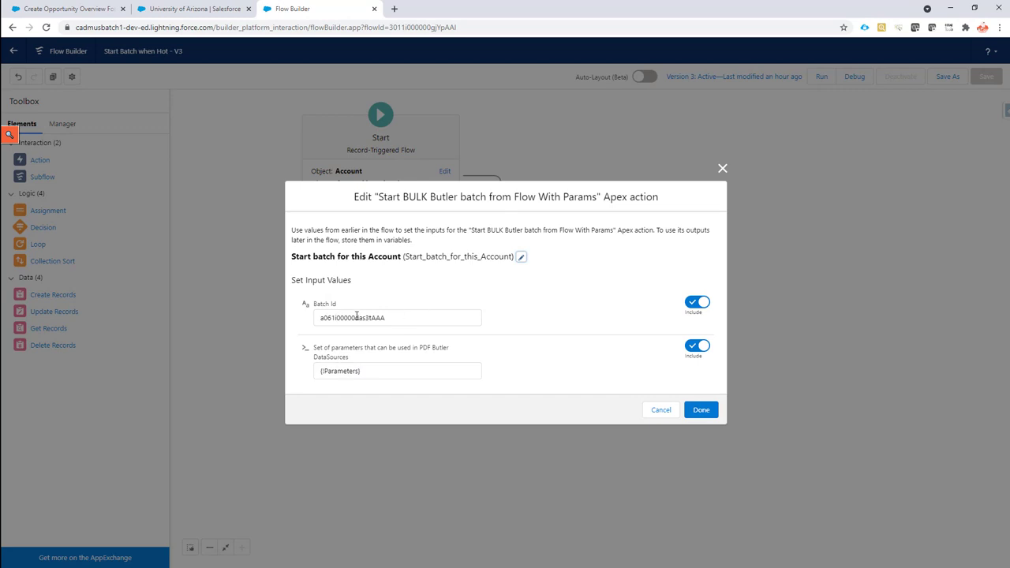
pyautogui.doubleClick(357, 317)
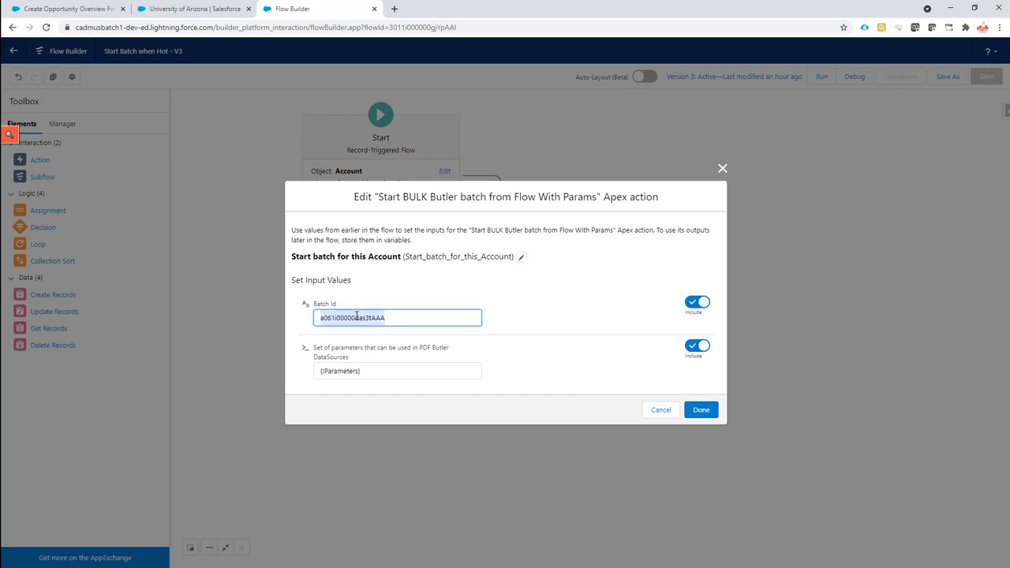
pyautogui.click(72, 9)
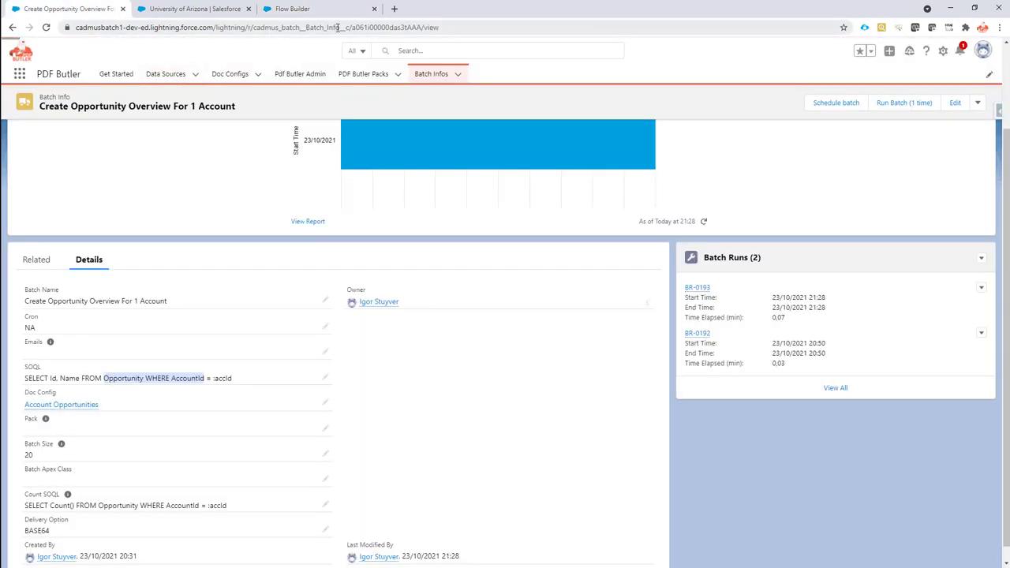
pyautogui.doubleClick(380, 29)
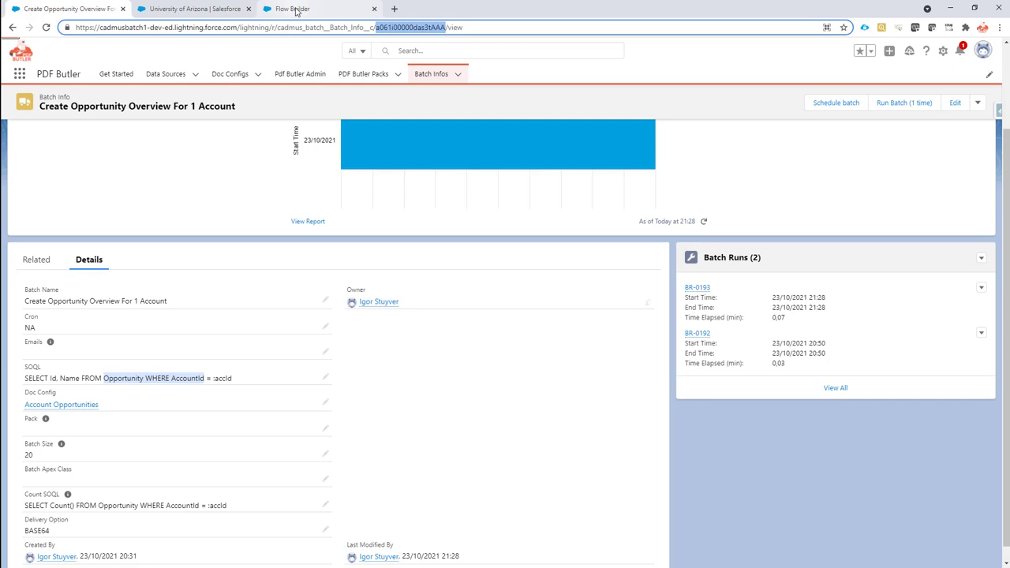
pyautogui.click(296, 11)
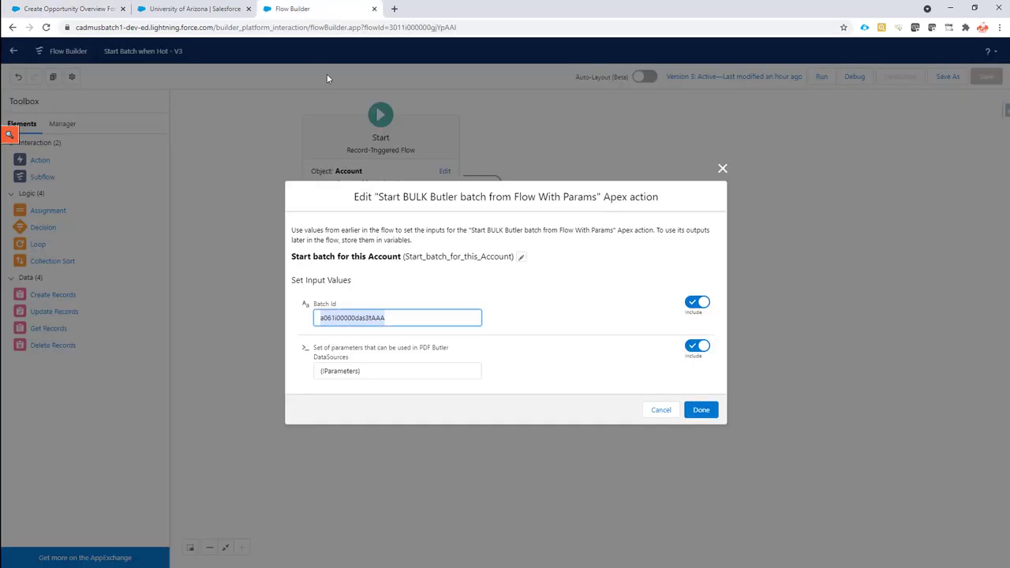
pyautogui.click(402, 316)
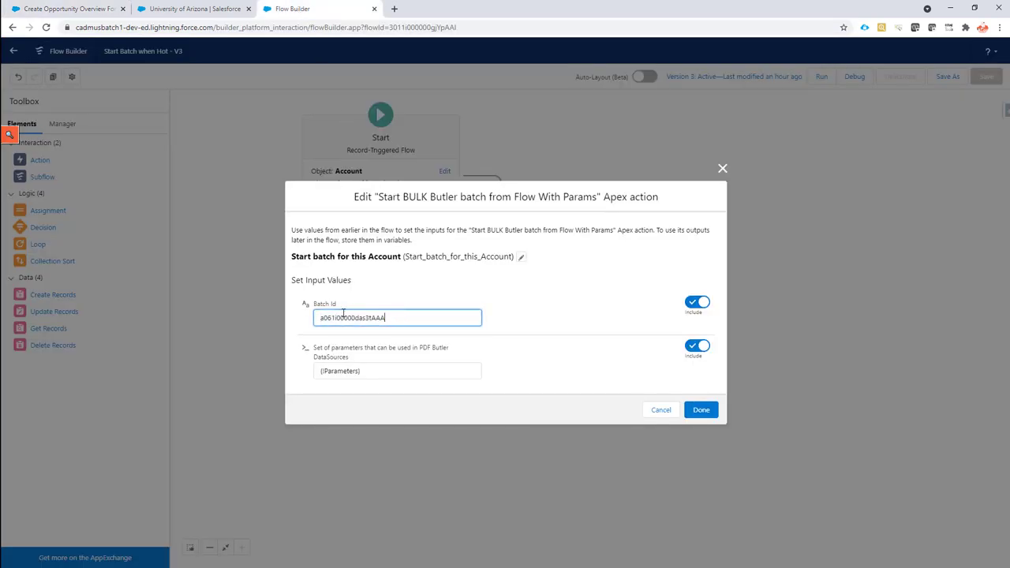
pyautogui.click(379, 374)
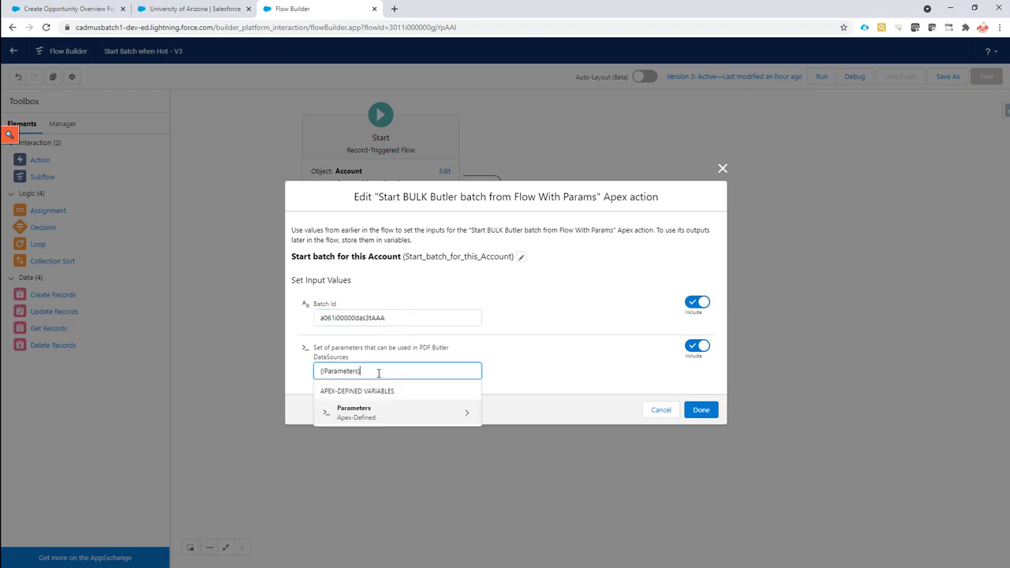
# Confirm the Apex action's input values, and examine the flow's start trigger and Rating entry condition, closing the start configuration without saving
pyautogui.click(527, 378)
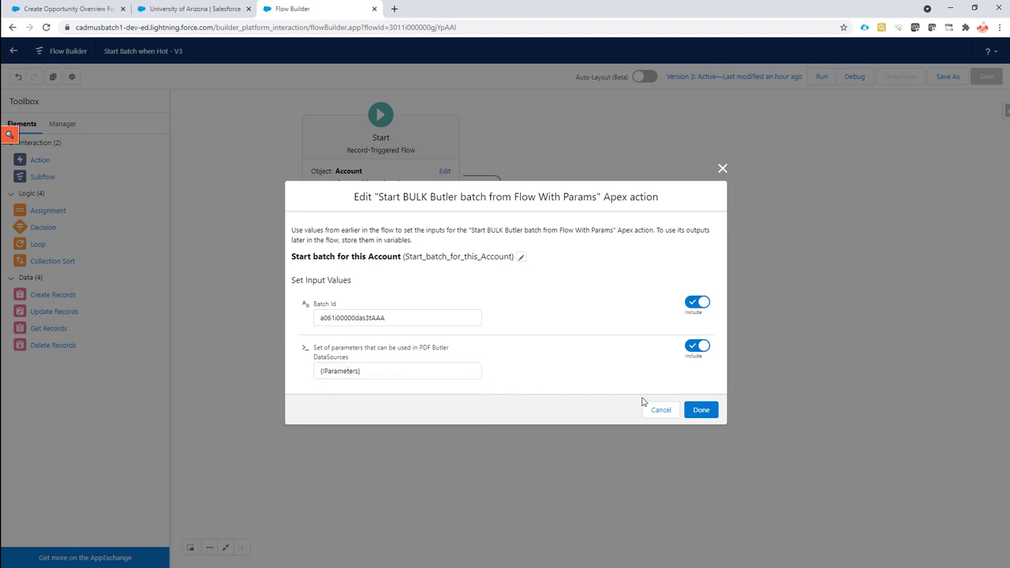
pyautogui.click(702, 411)
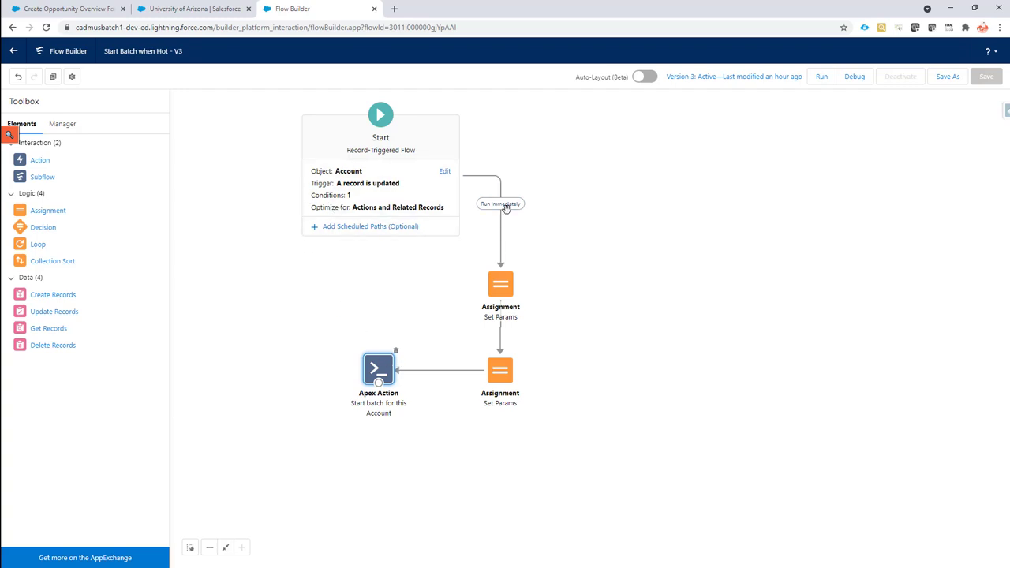
pyautogui.doubleClick(364, 186)
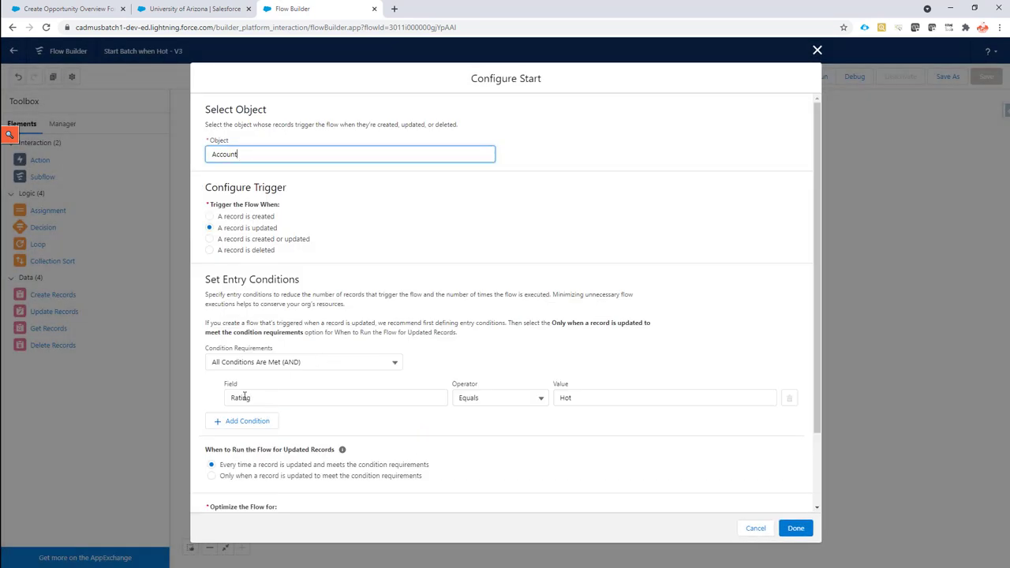
pyautogui.scroll(-1, 424, 396)
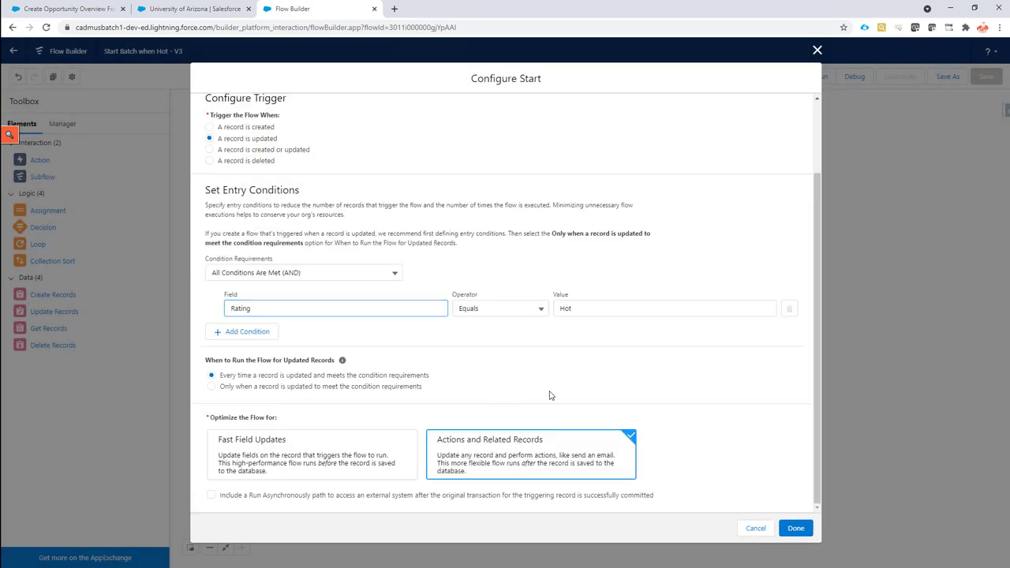
pyautogui.click(596, 310)
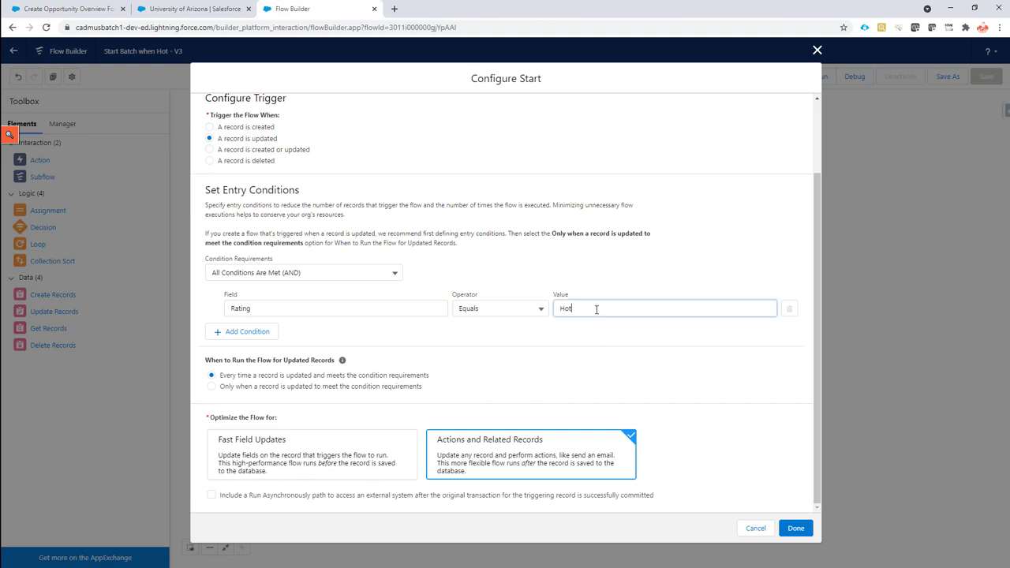
pyautogui.click(755, 530)
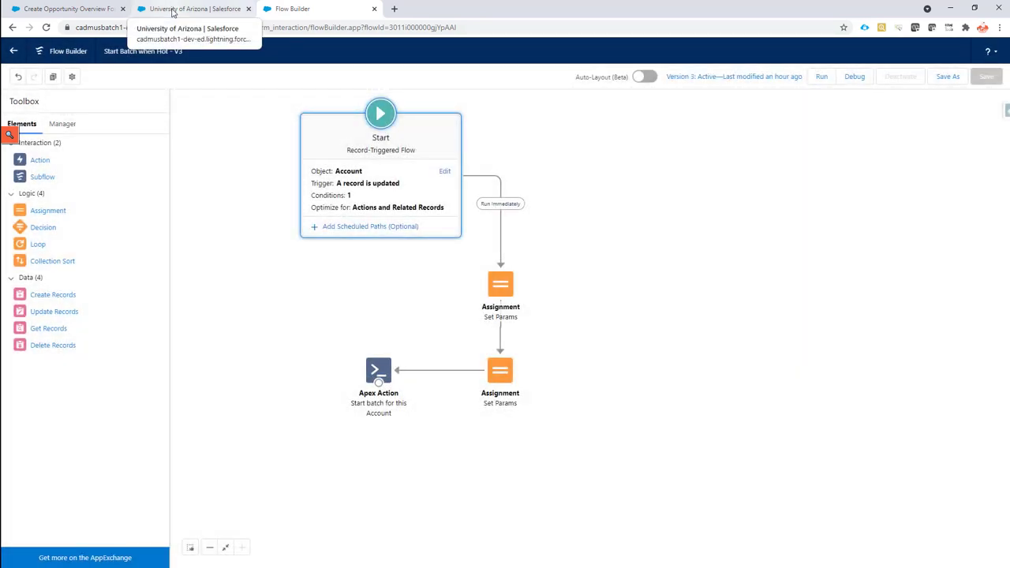
# Set the University of Arizona account's Rating to Warm and save the record
pyautogui.click(172, 11)
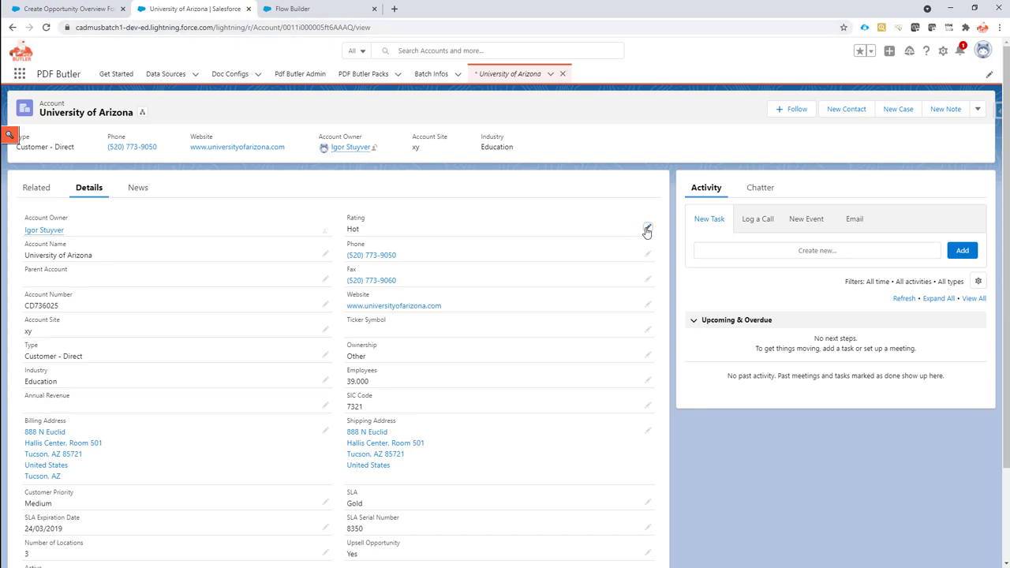
pyautogui.click(648, 231)
pyautogui.click(591, 239)
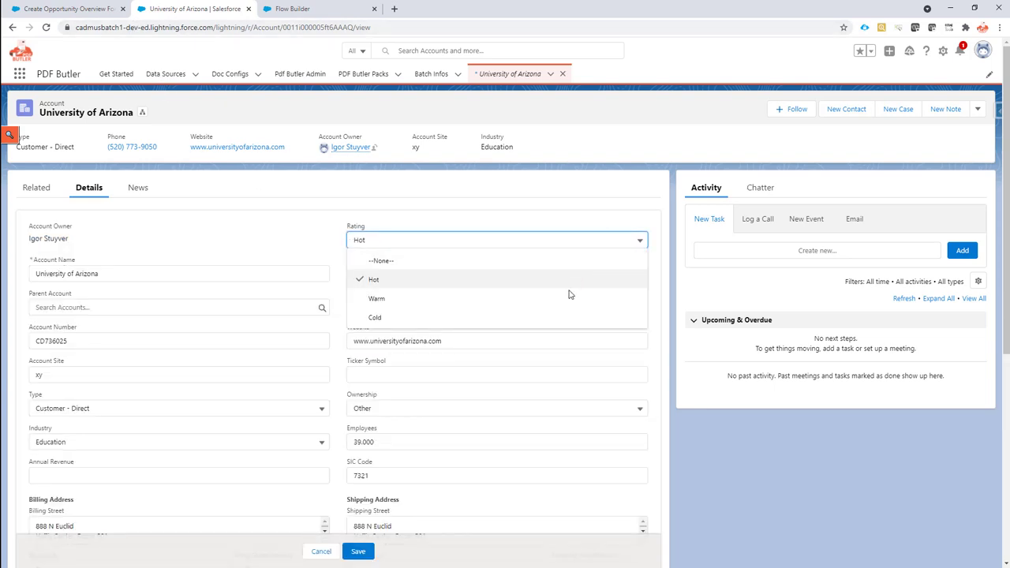
pyautogui.click(567, 296)
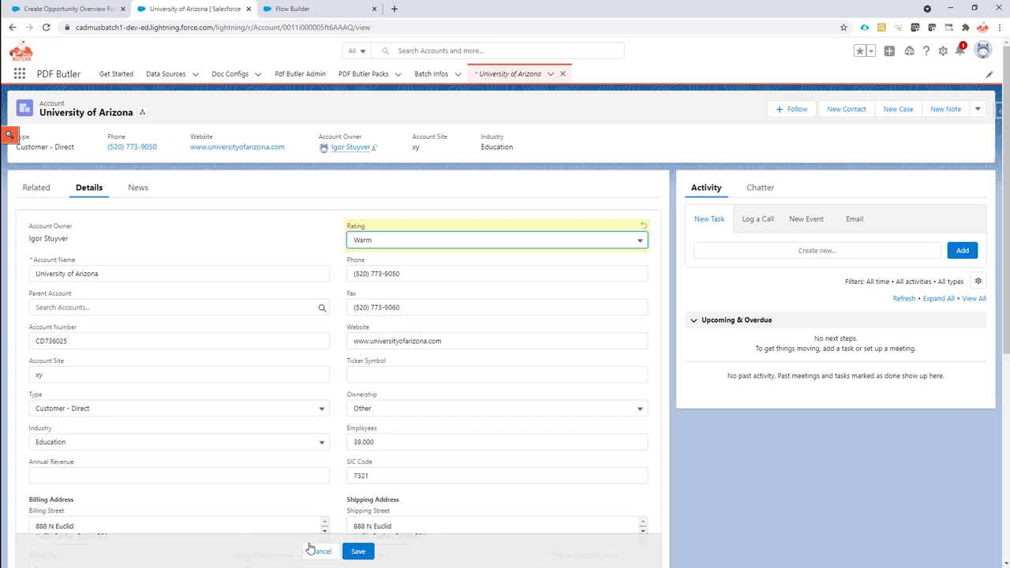
pyautogui.click(358, 552)
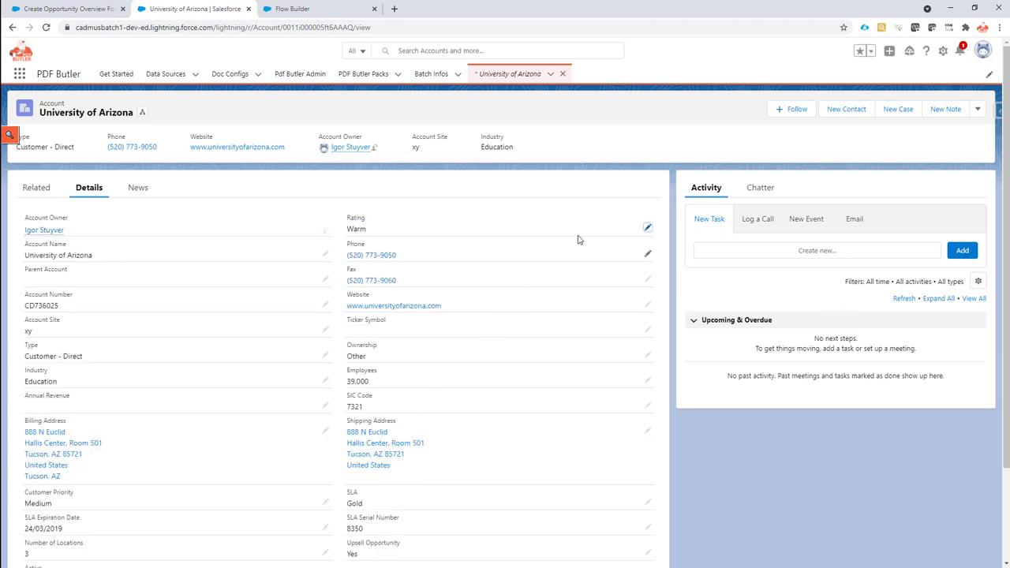
# Set the University of Arizona account's Rating back to Hot and save the record to trigger the flow
pyautogui.click(649, 230)
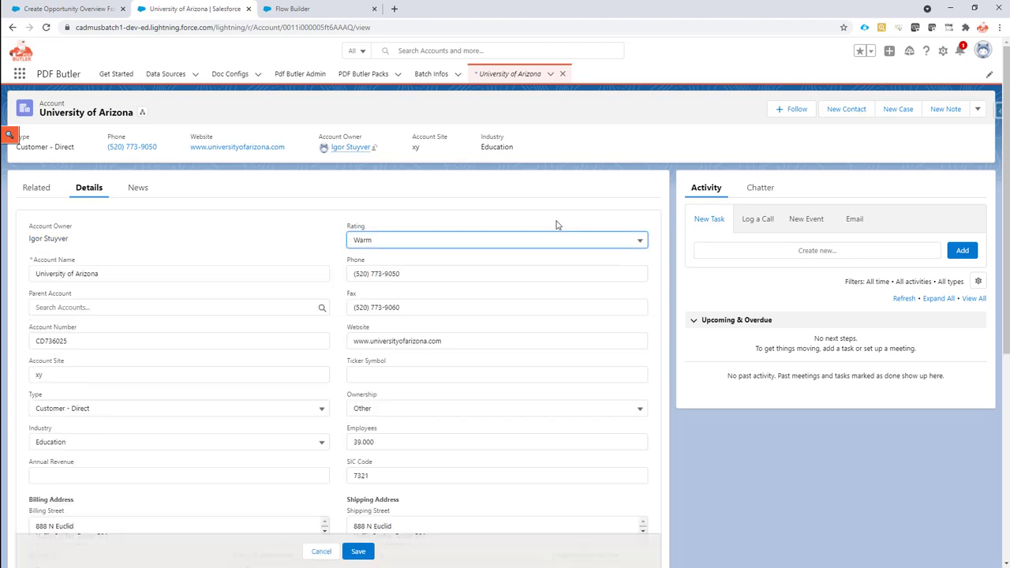
pyautogui.click(439, 239)
pyautogui.click(424, 280)
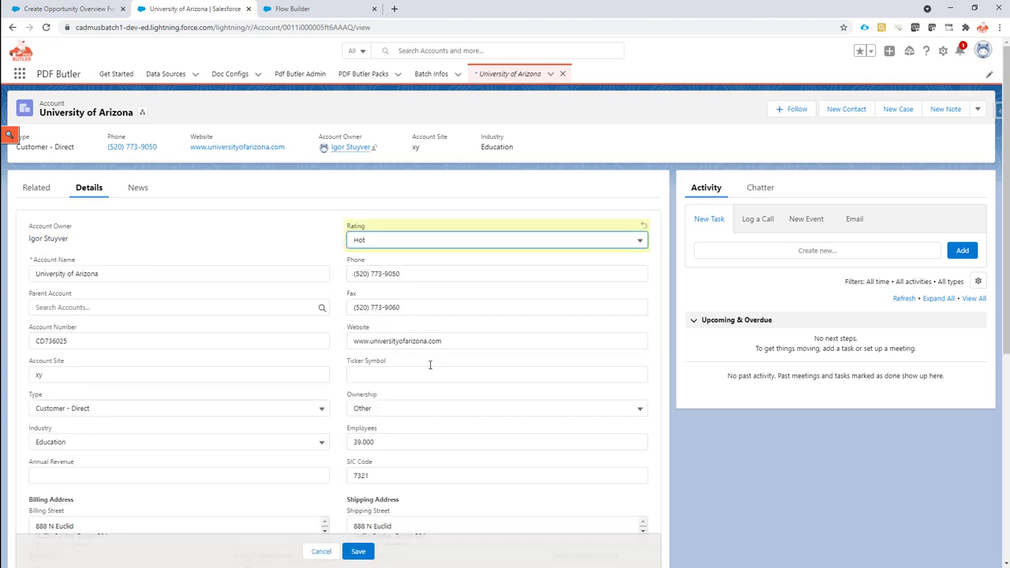
pyautogui.click(355, 551)
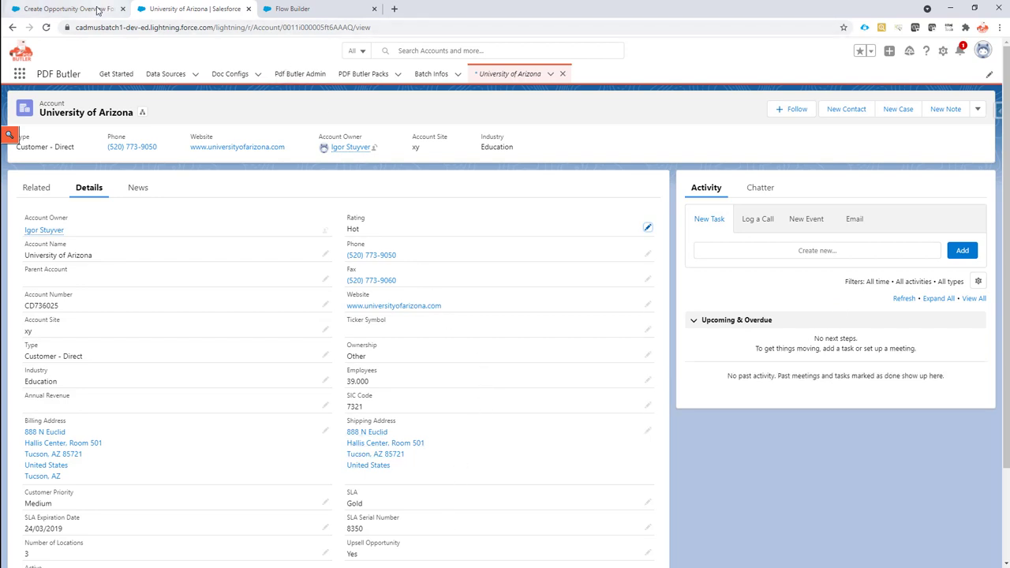
# Open the full Batch Runs list of Create Opportunity Overview For 1 Account and check the newest run's elapsed time and processed documents
pyautogui.click(98, 9)
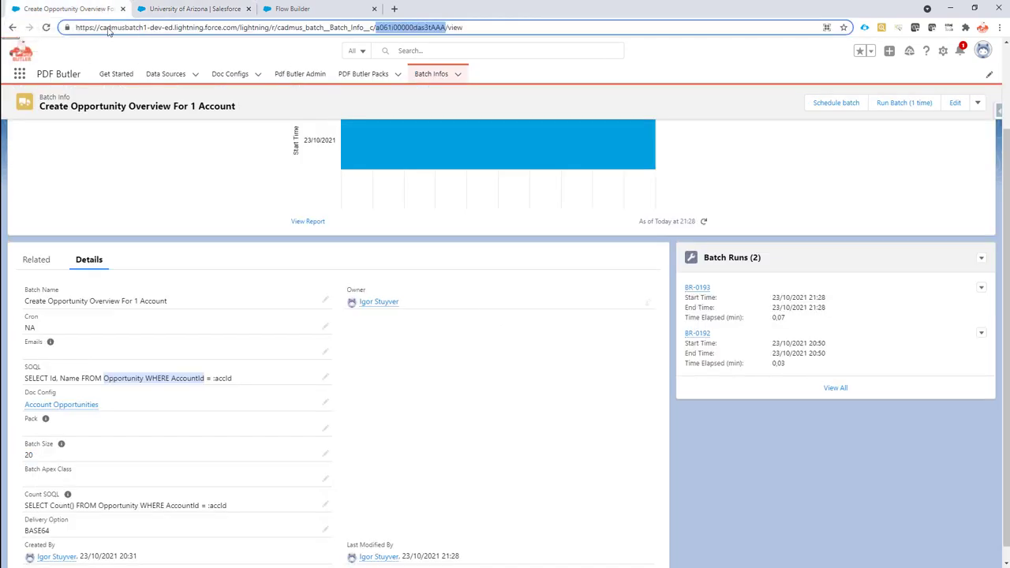
pyautogui.click(732, 259)
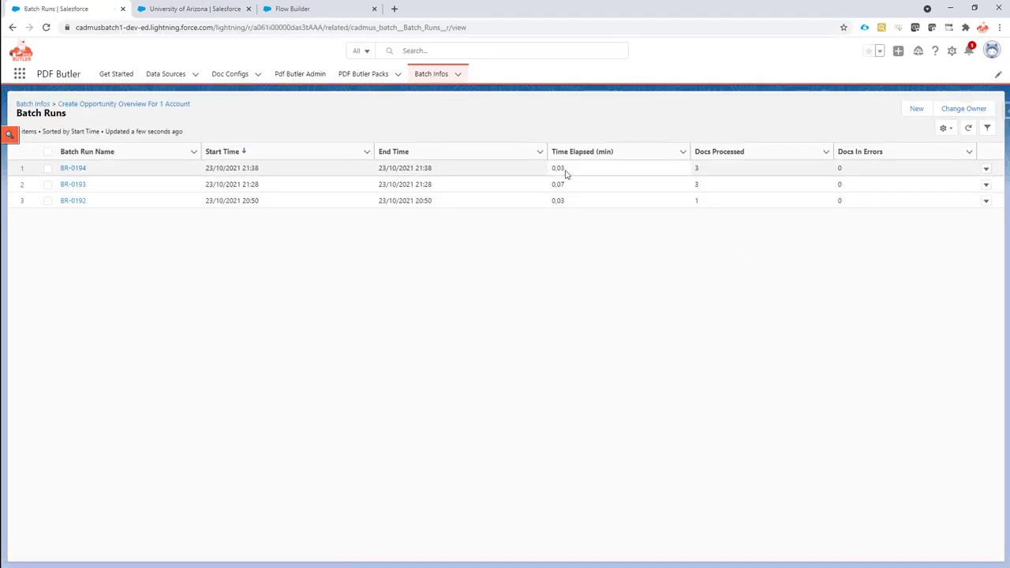
pyautogui.moveTo(553, 170); pyautogui.dragTo(558, 172)
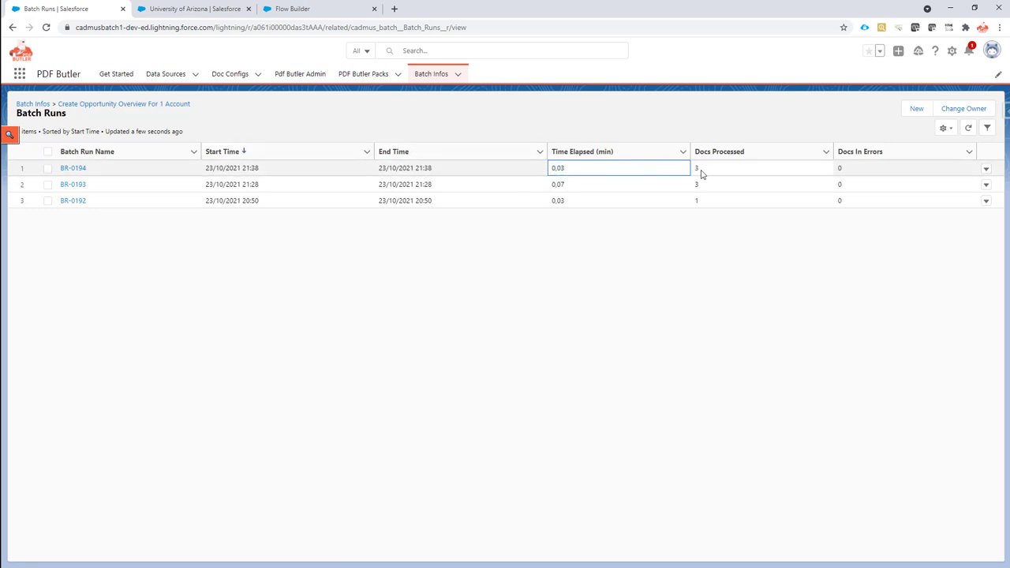
pyautogui.moveTo(696, 169); pyautogui.dragTo(699, 181)
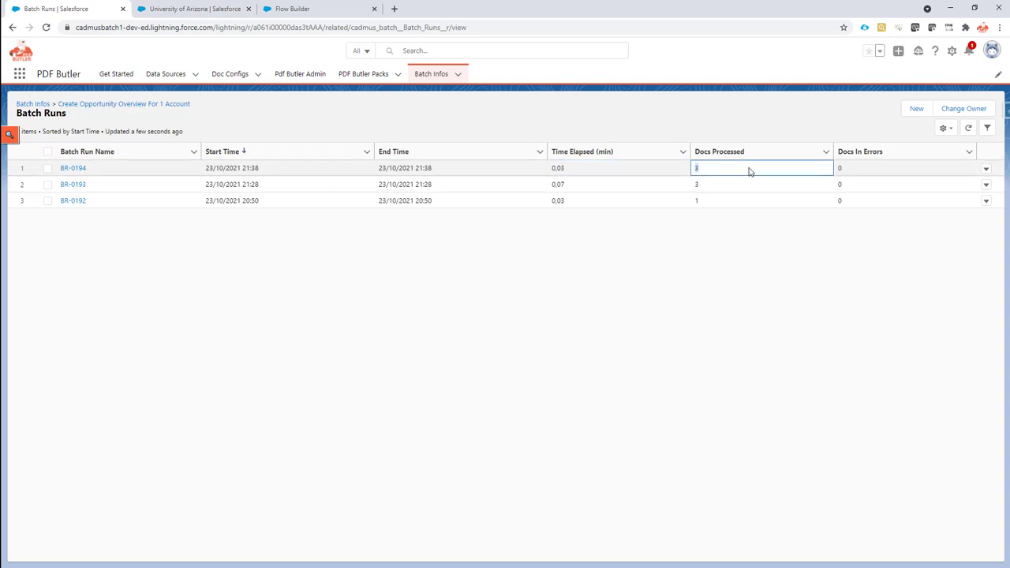
# Compare the University of Arizona account's related opportunities with the newest batch run's Docs Processed value
pyautogui.click(180, 9)
pyautogui.click(36, 188)
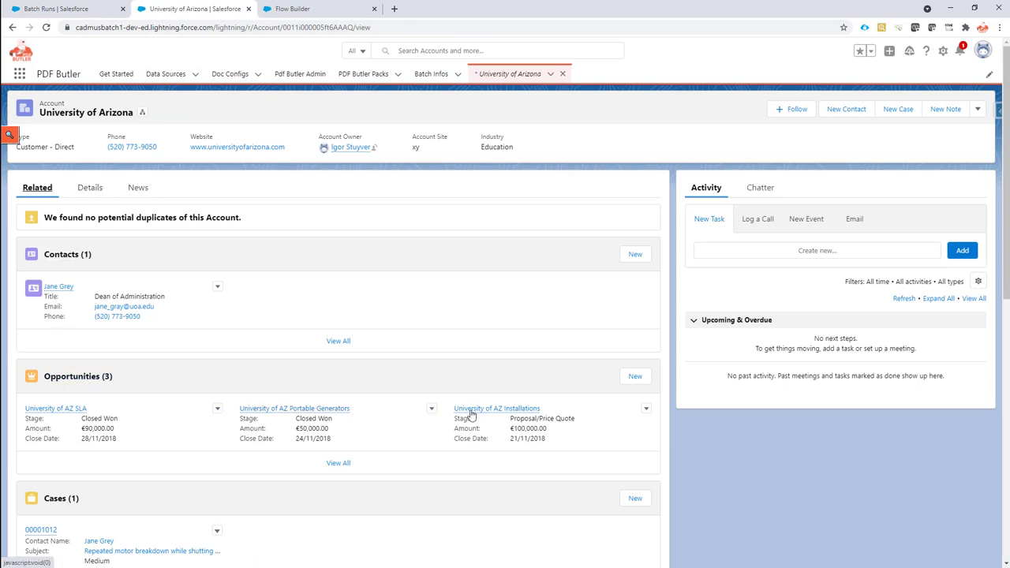
pyautogui.click(55, 9)
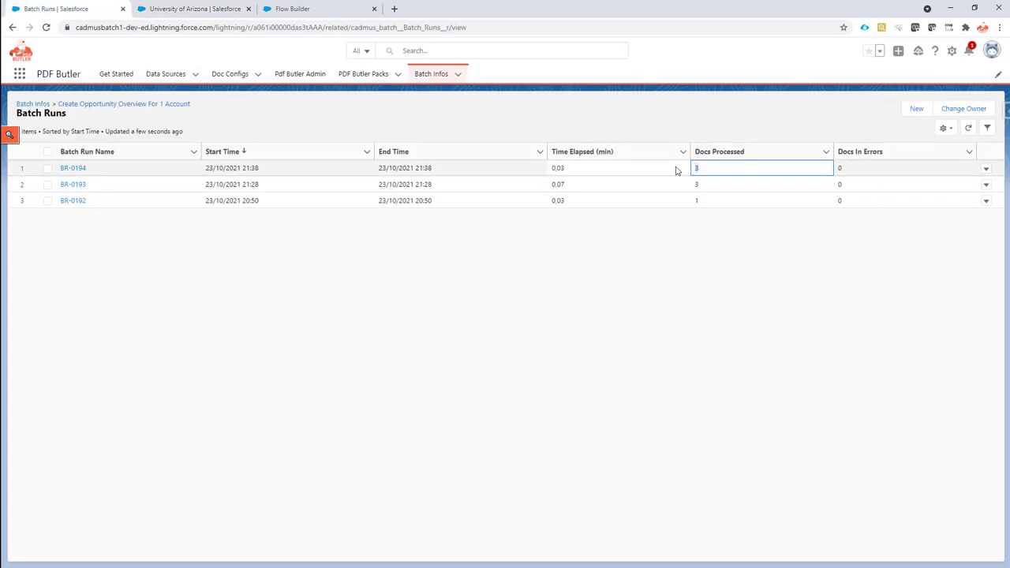